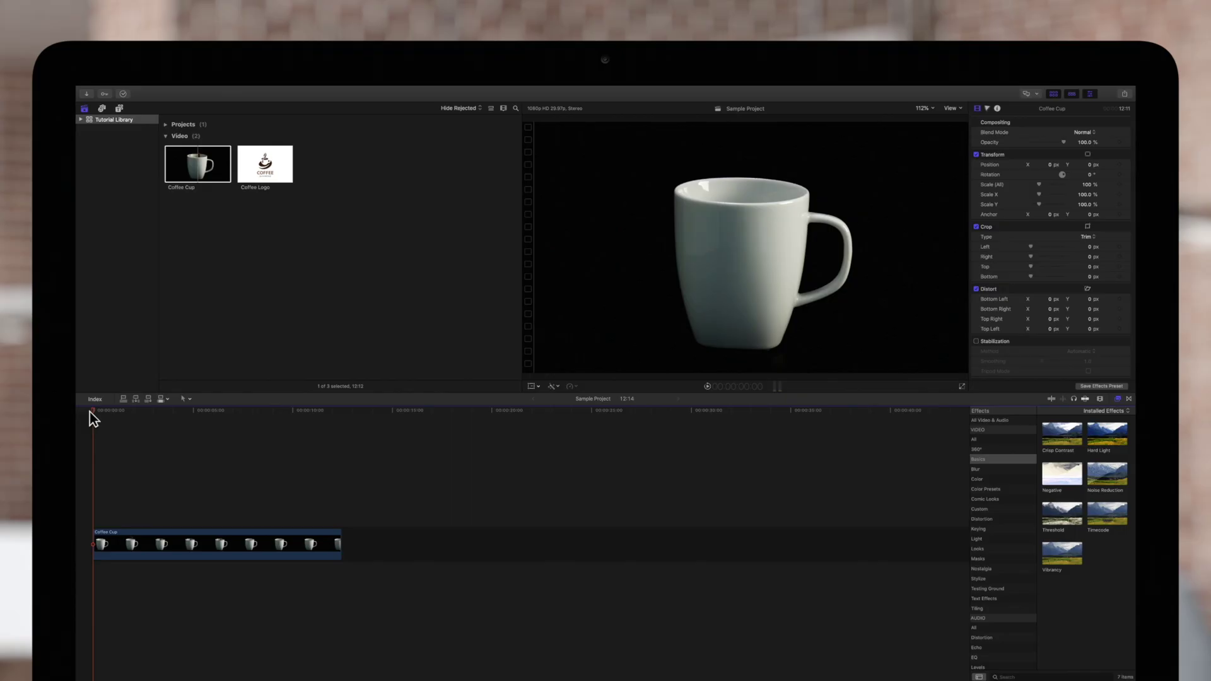
# Select the Coffee Logo thumbnail in the library so it plays in the viewer
pyautogui.click(271, 178)
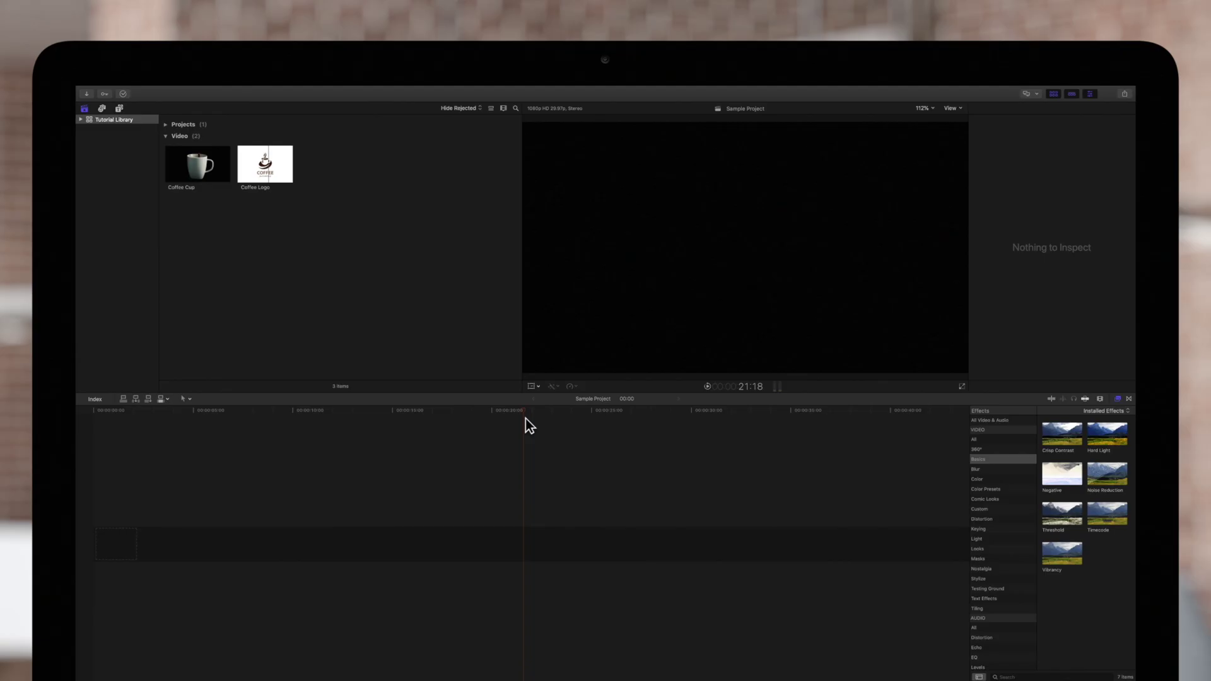
# Put the 12:14 Coffee Cup clip at the start of the Sample Project timeline and deselect it
pyautogui.moveTo(198, 163); pyautogui.dragTo(107, 546)
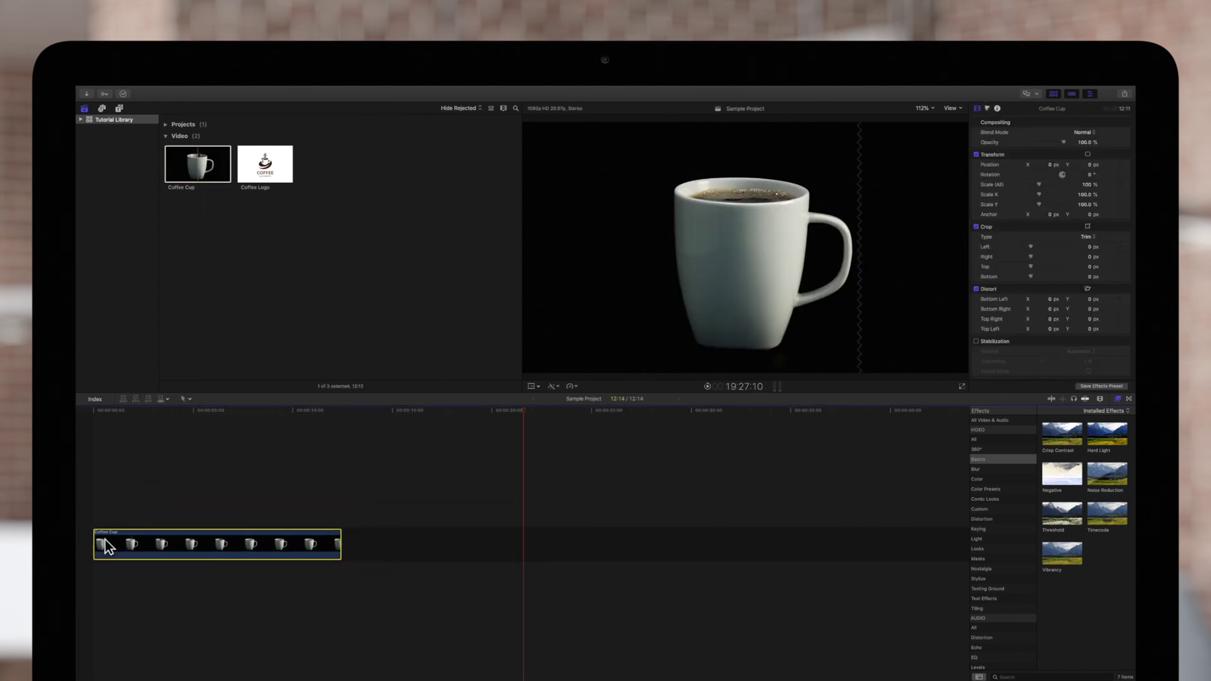
pyautogui.click(93, 475)
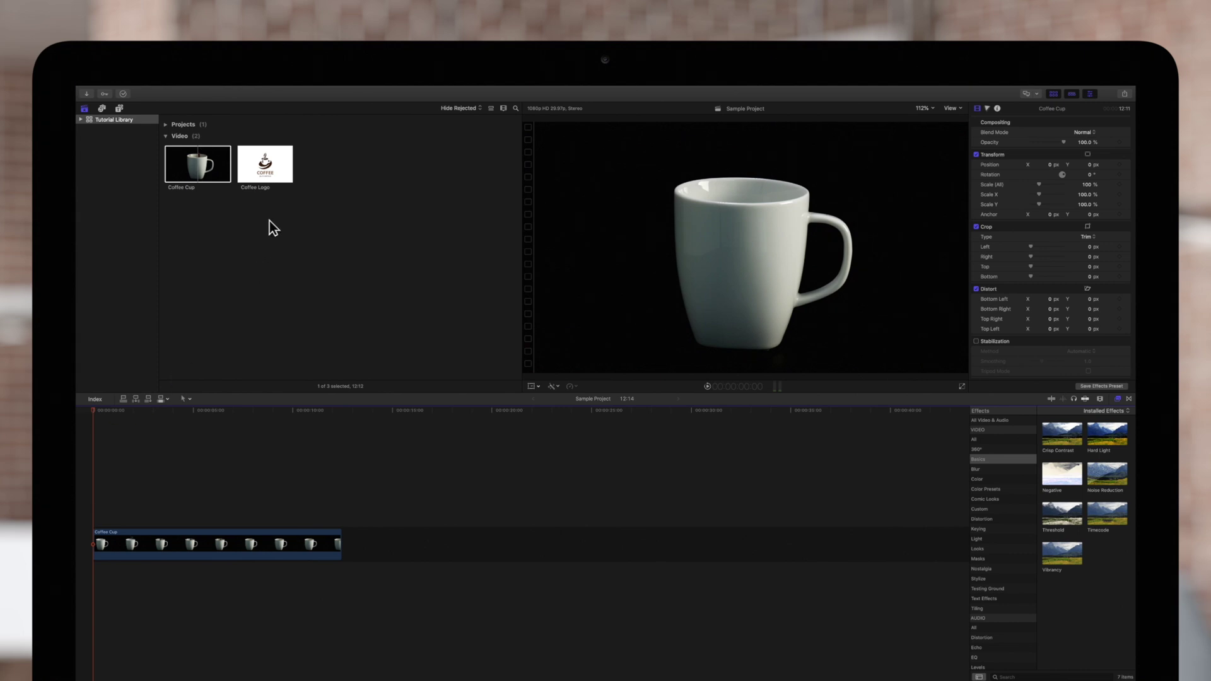
# Connect the entire Coffee Logo clip above Coffee Cup, then trim Coffee Cup to end at 10:00
pyautogui.click(273, 176)
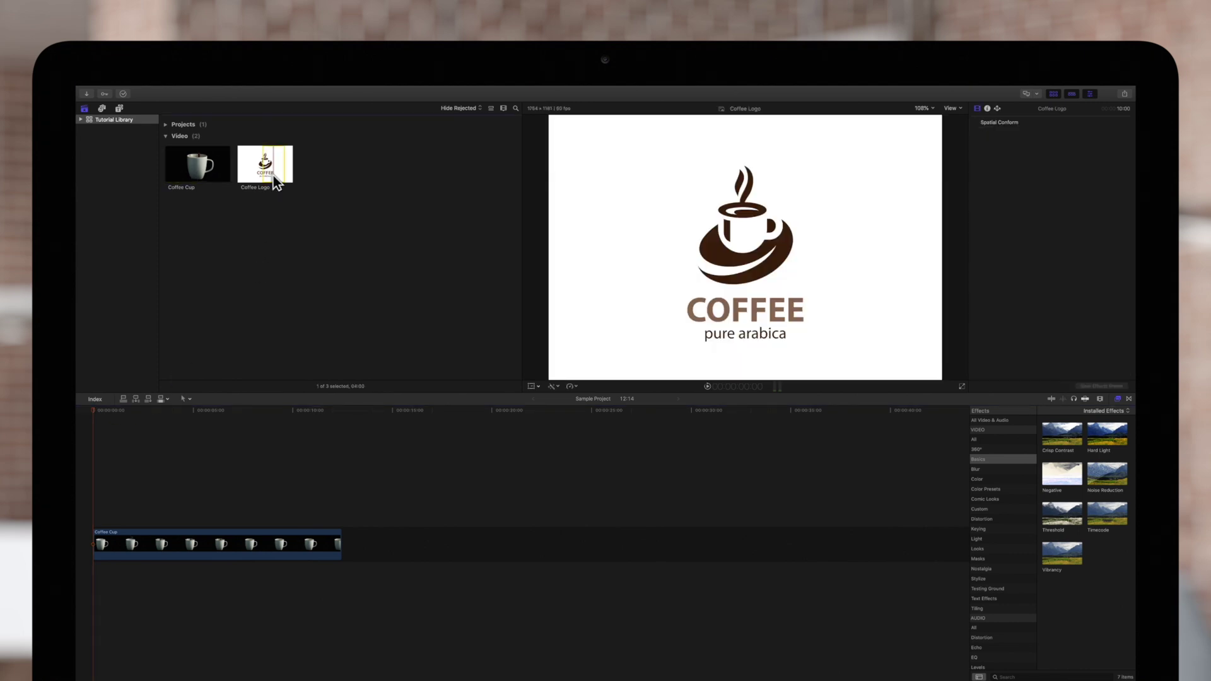
pyautogui.press('x')
pyautogui.press('q')
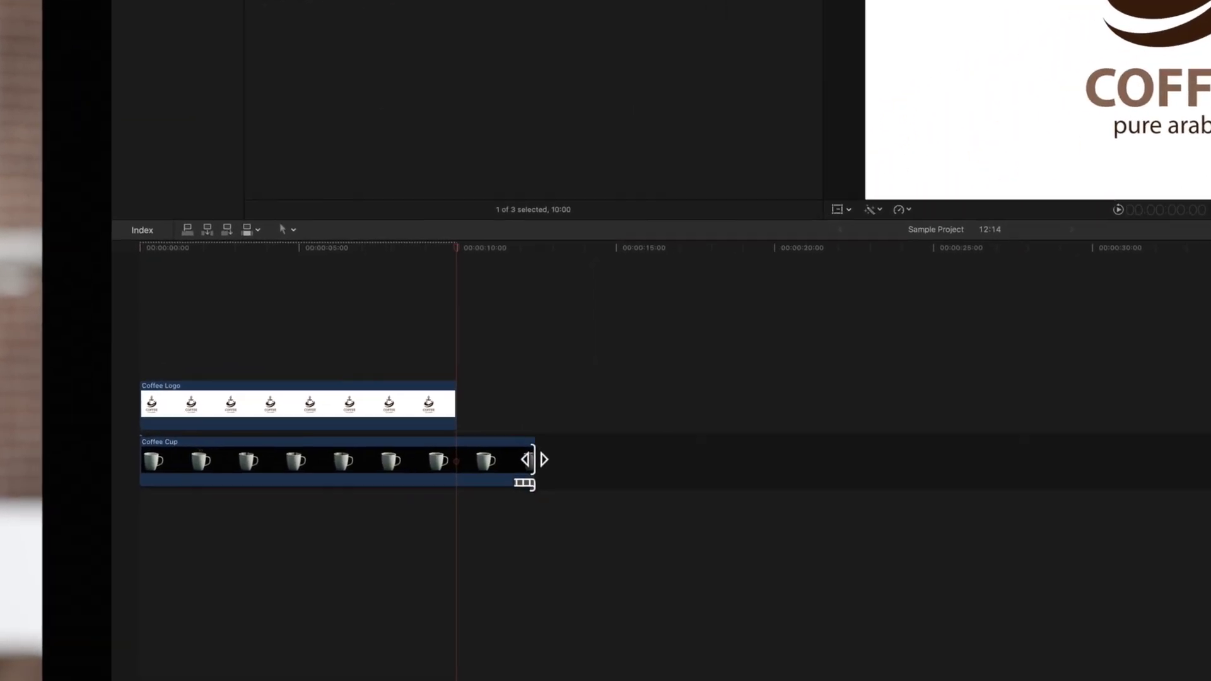
pyautogui.moveTo(340, 544); pyautogui.dragTo(297, 541)
pyautogui.moveTo(468, 455); pyautogui.dragTo(459, 454)
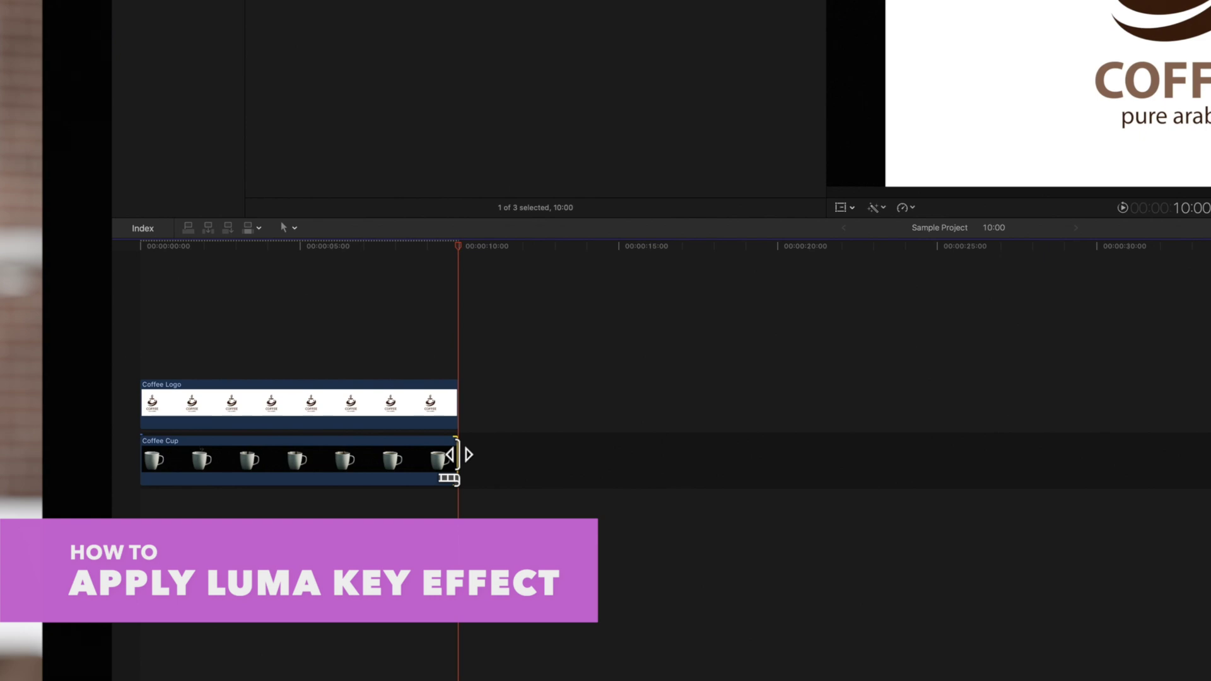
# Search All effects for 'keyer', drop Luma Keyer onto Coffee Logo, and return to about 5 seconds
pyautogui.click(410, 380)
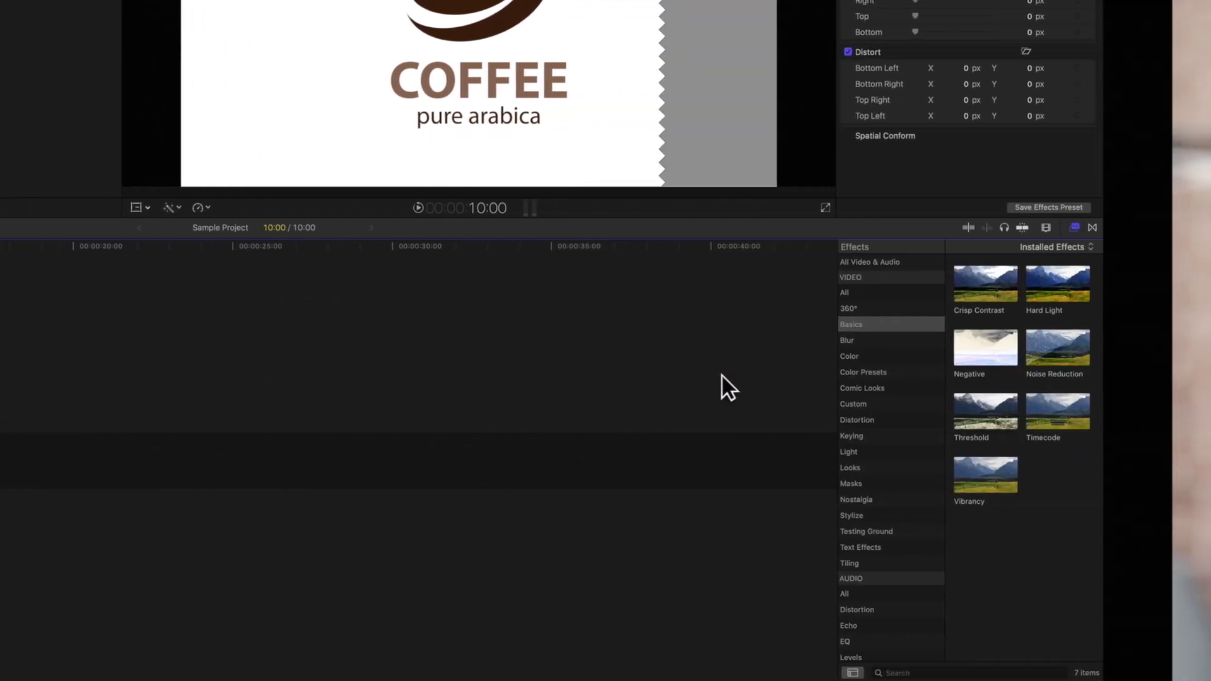
pyautogui.click(1070, 228)
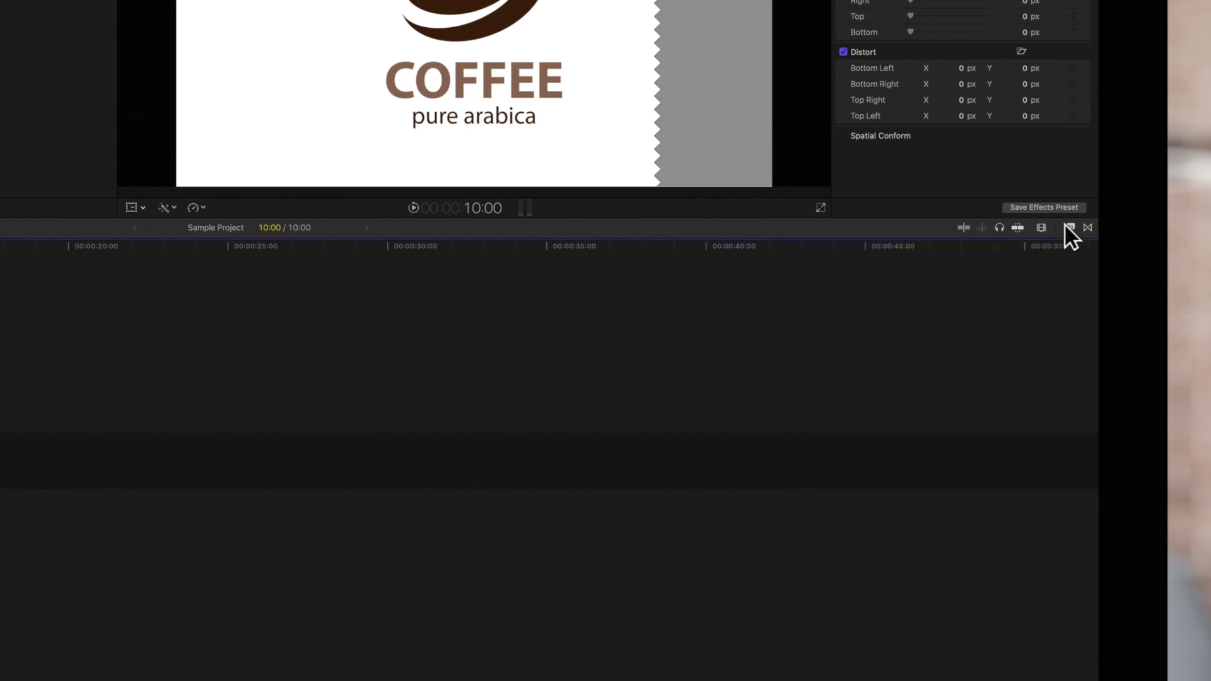
pyautogui.click(1067, 228)
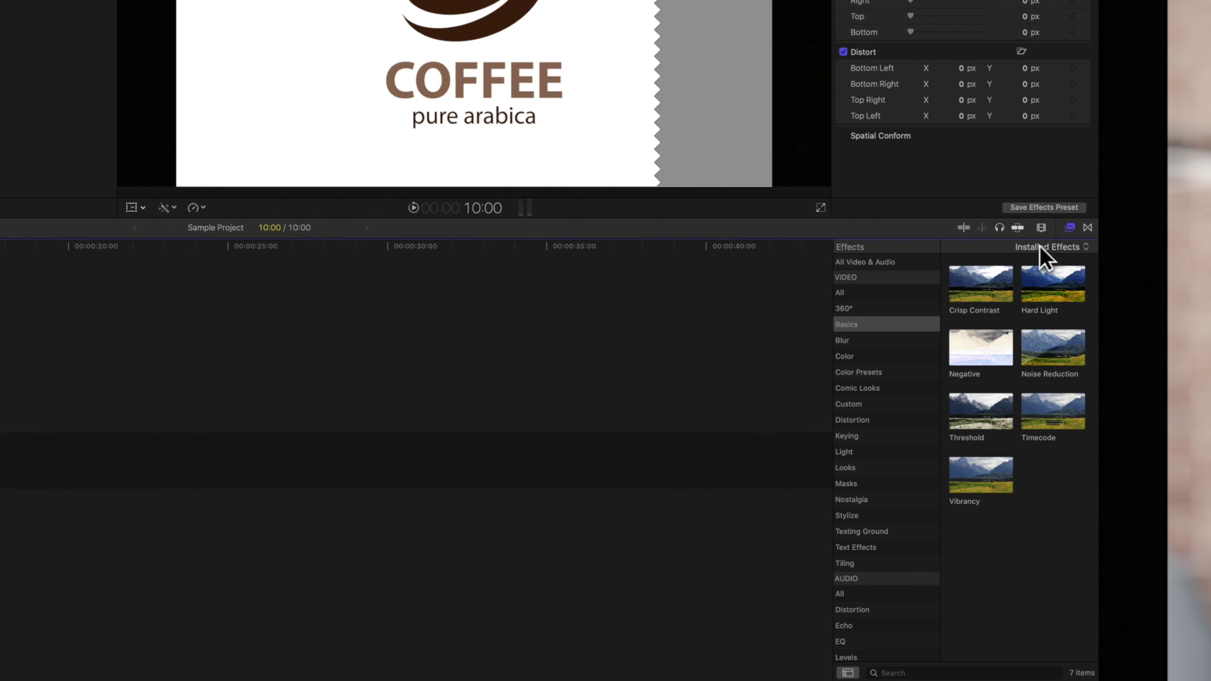
pyautogui.click(882, 293)
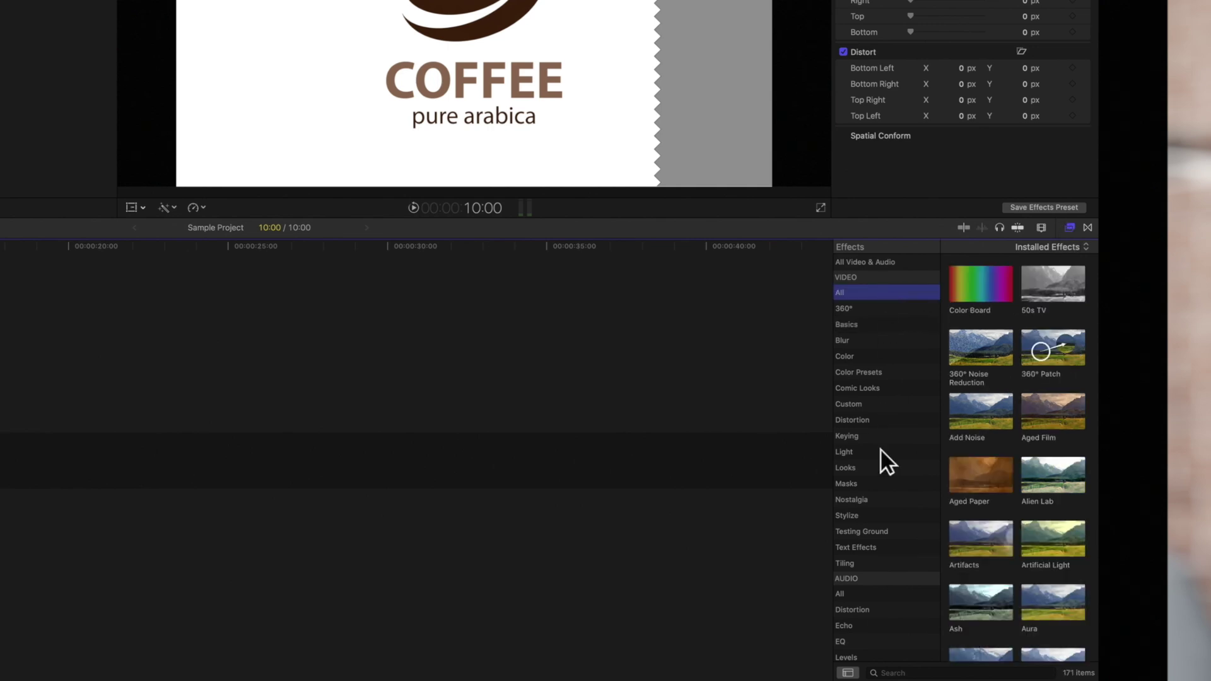
pyautogui.click(895, 673)
pyautogui.write('keyer')
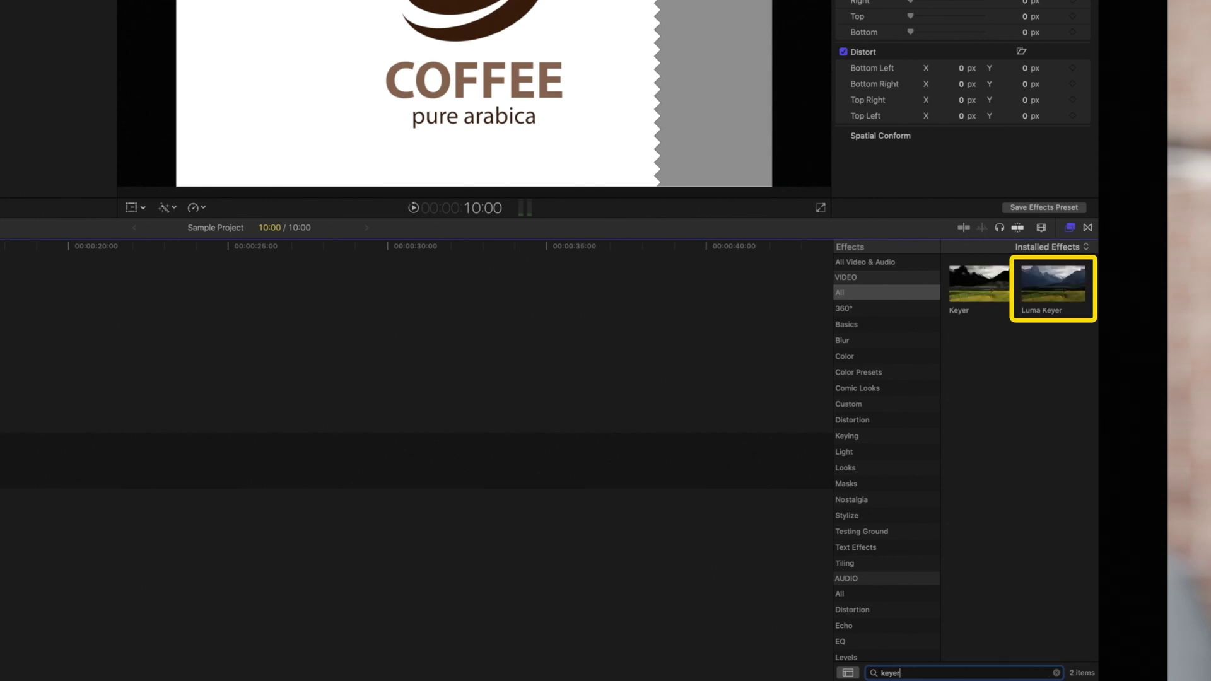
pyautogui.click(1044, 290)
pyautogui.moveTo(1052, 327); pyautogui.dragTo(0, 433)
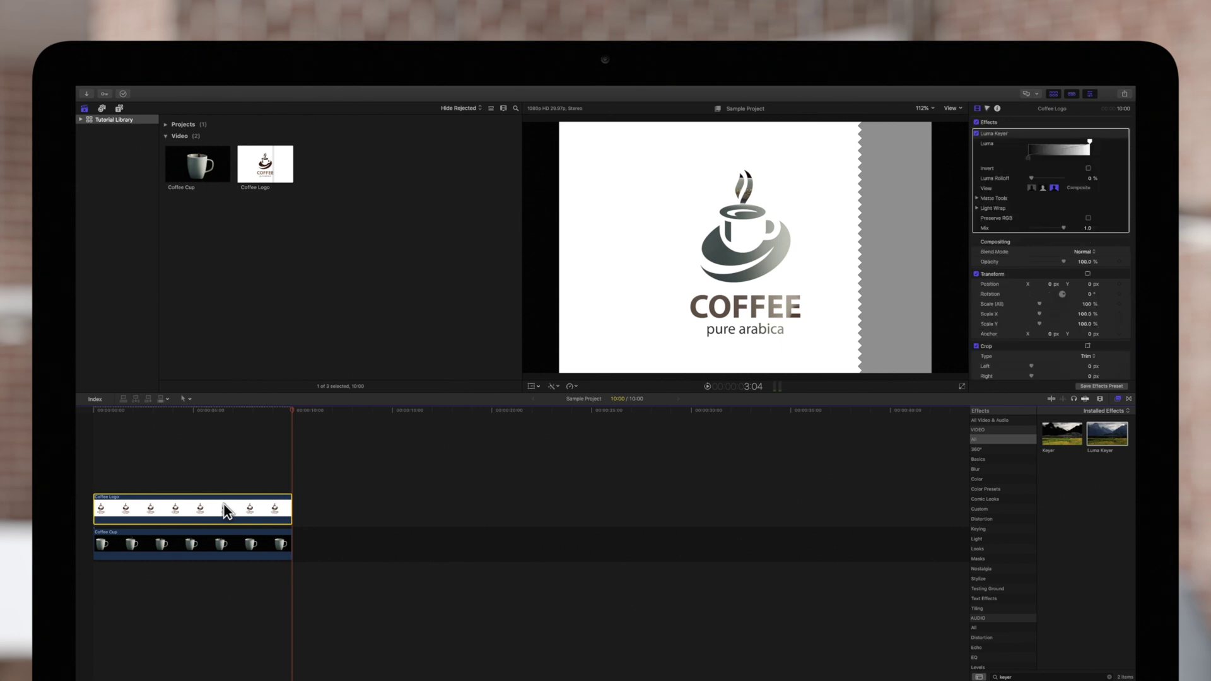
pyautogui.moveTo(292, 412); pyautogui.dragTo(196, 422)
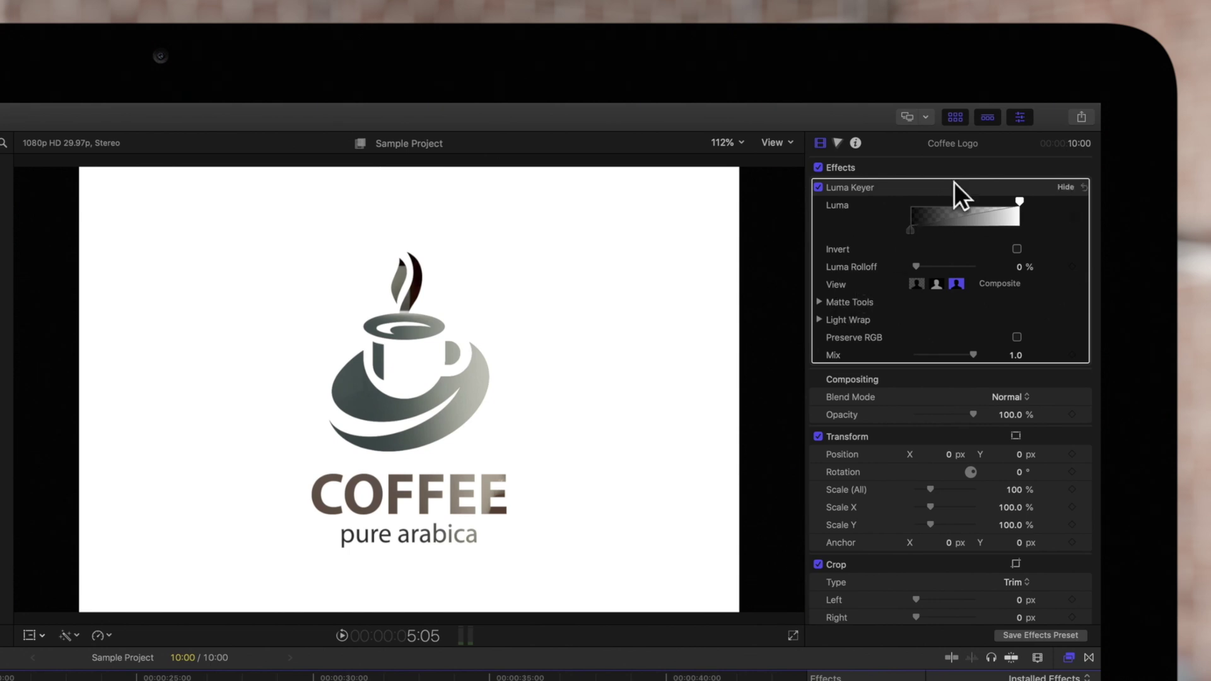
pyautogui.click(1020, 116)
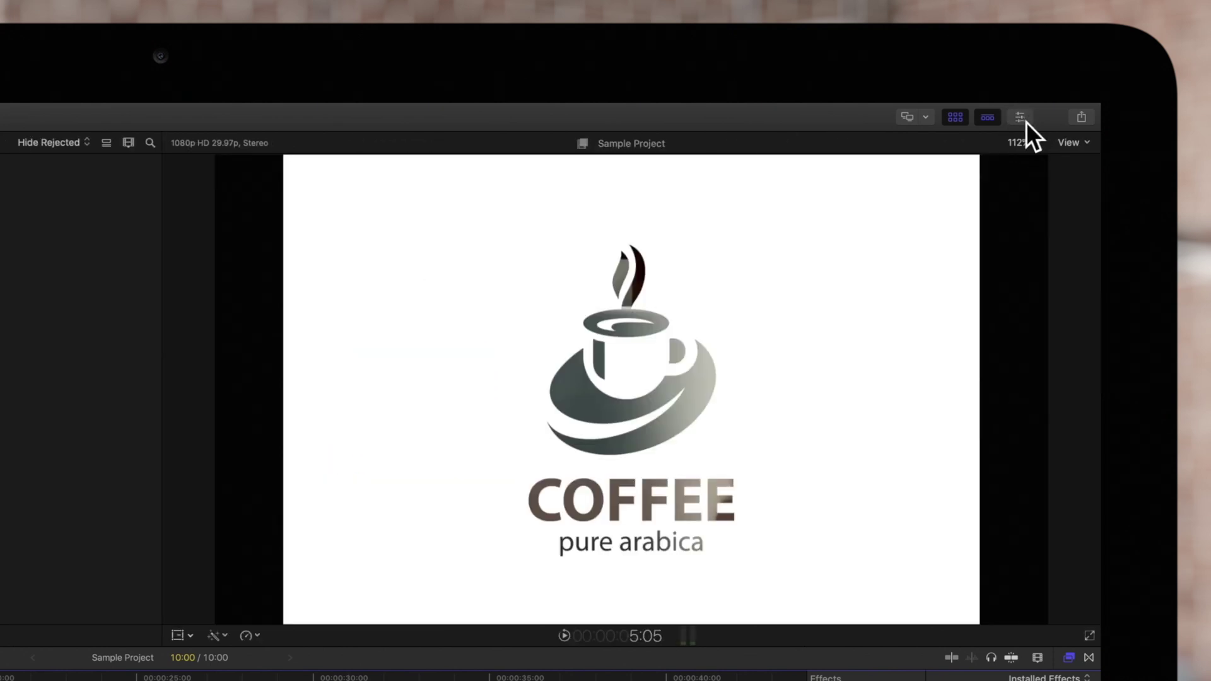
pyautogui.click(1021, 118)
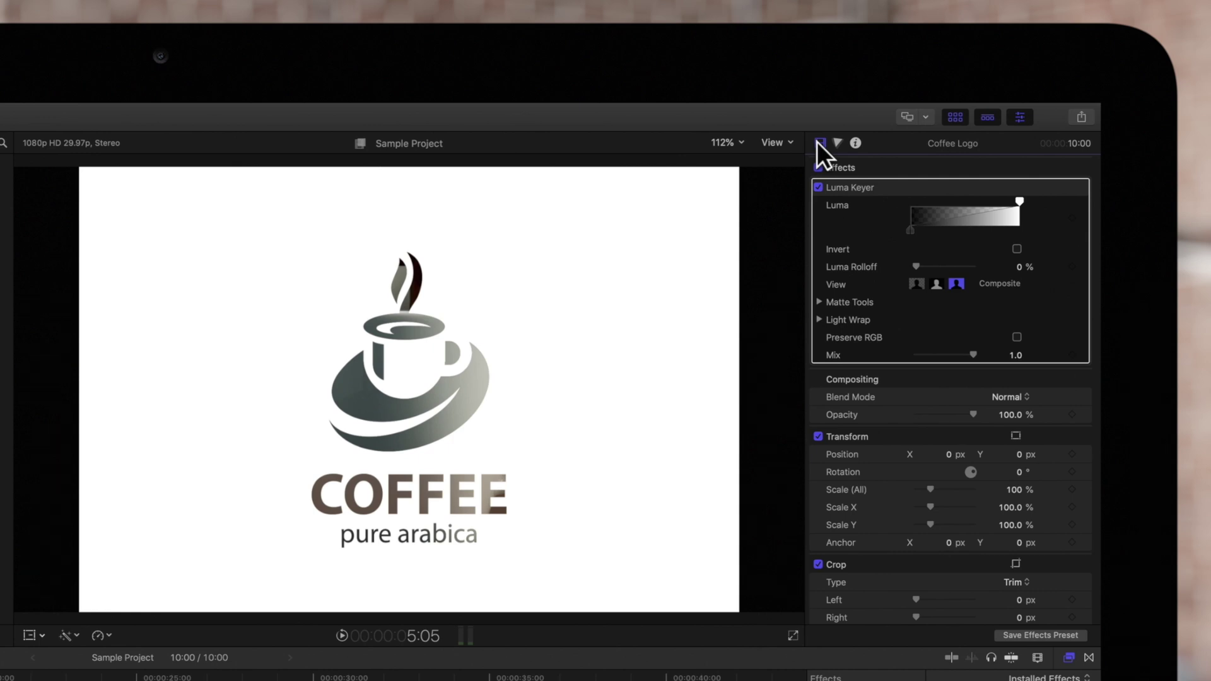
pyautogui.click(1015, 248)
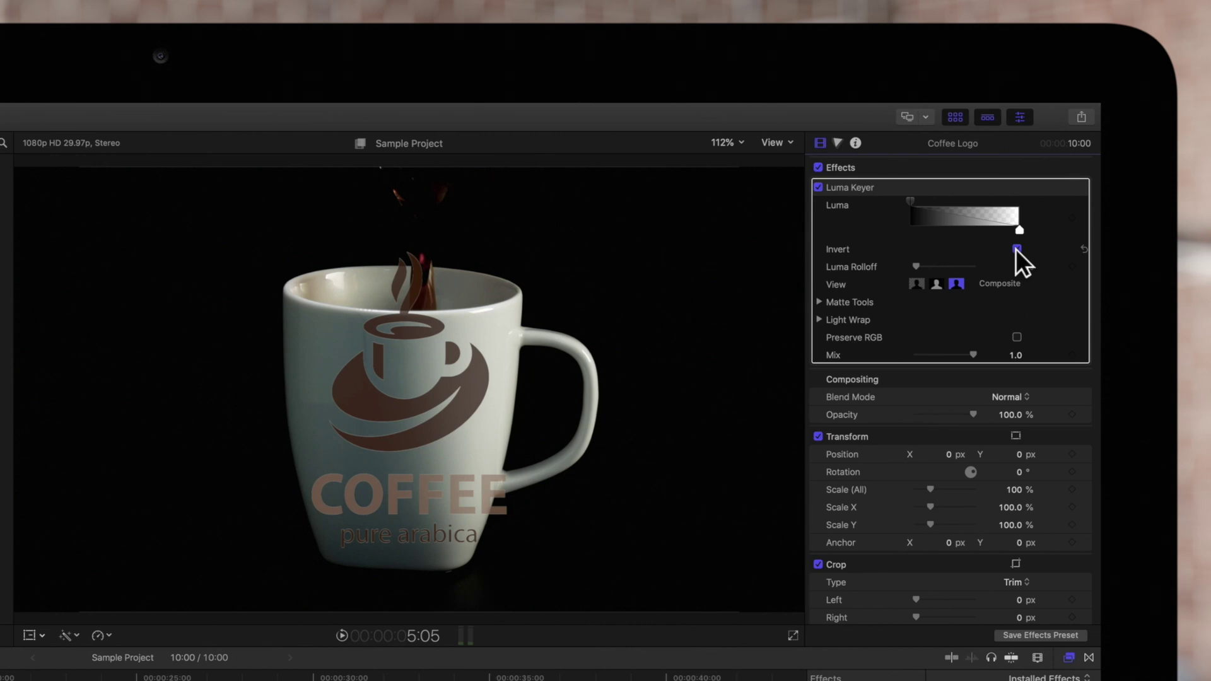
# Scale the logo to 67% and lower it onto the mug at Position Y -77.3 px
pyautogui.moveTo(930, 489); pyautogui.dragTo(927, 489)
pyautogui.moveTo(997, 454); pyautogui.dragTo(953, 459)
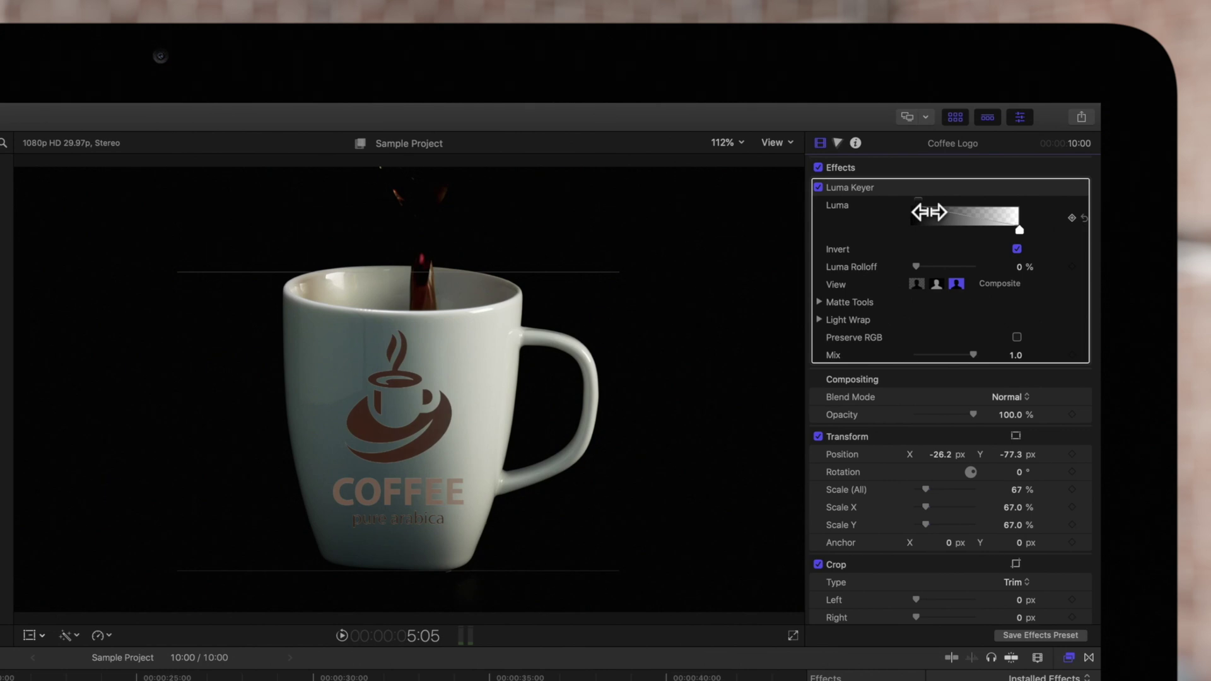
# Drag the Luma graph's black-point handle right and set Luma Rolloff to 38.2%
pyautogui.moveTo(925, 212); pyautogui.dragTo(970, 230)
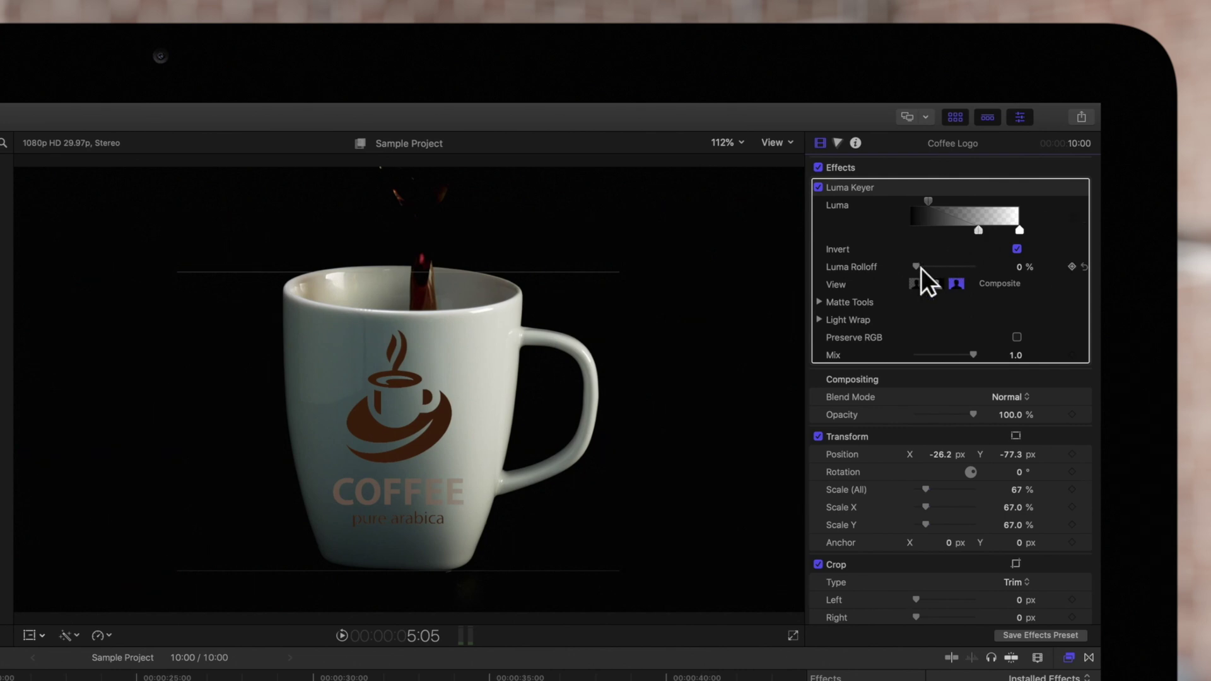
pyautogui.moveTo(917, 266); pyautogui.dragTo(939, 267)
pyautogui.click(936, 283)
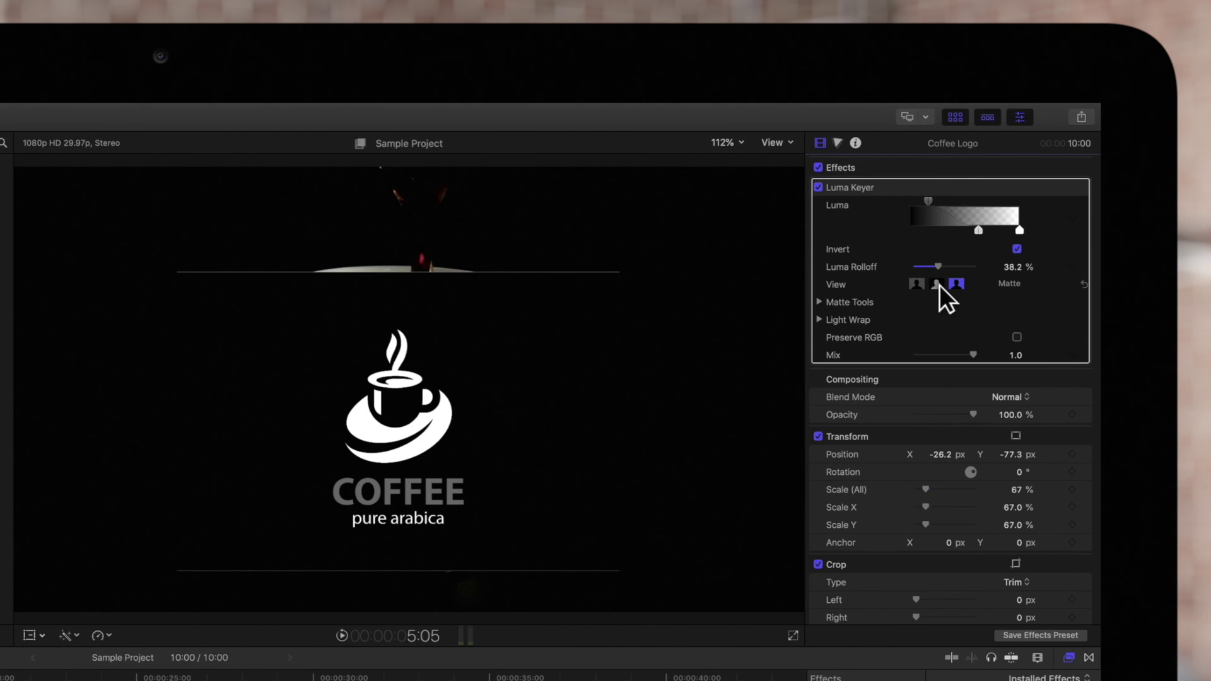
pyautogui.click(953, 286)
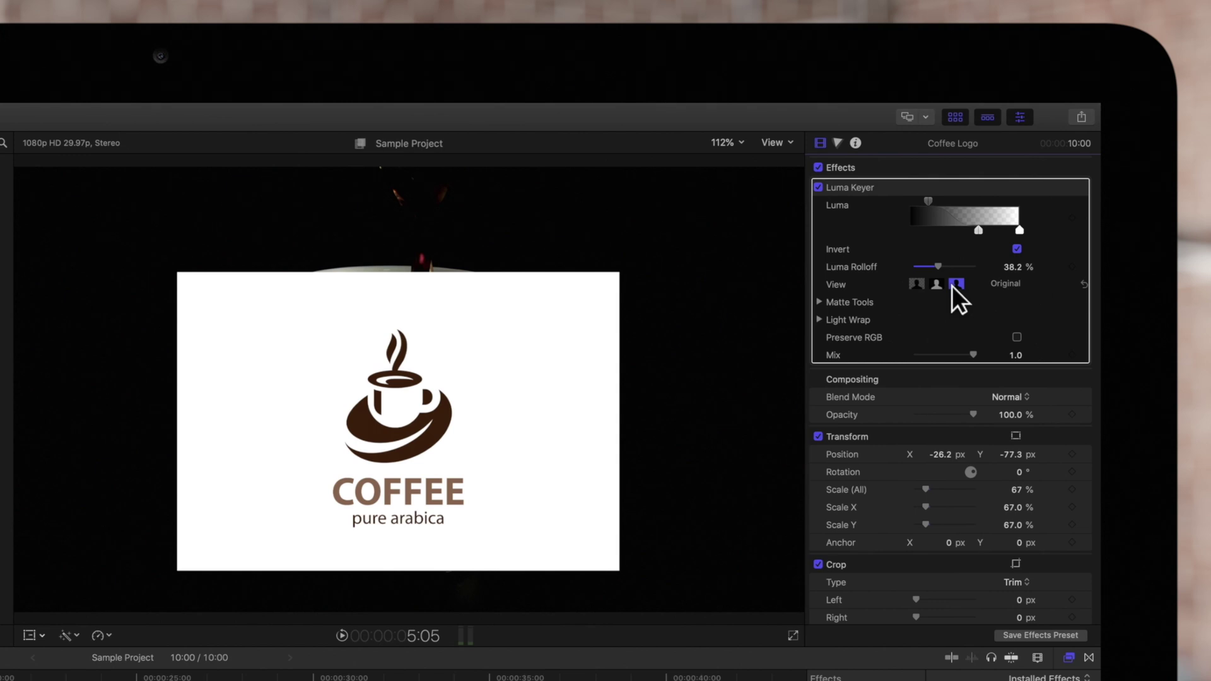
pyautogui.click(917, 283)
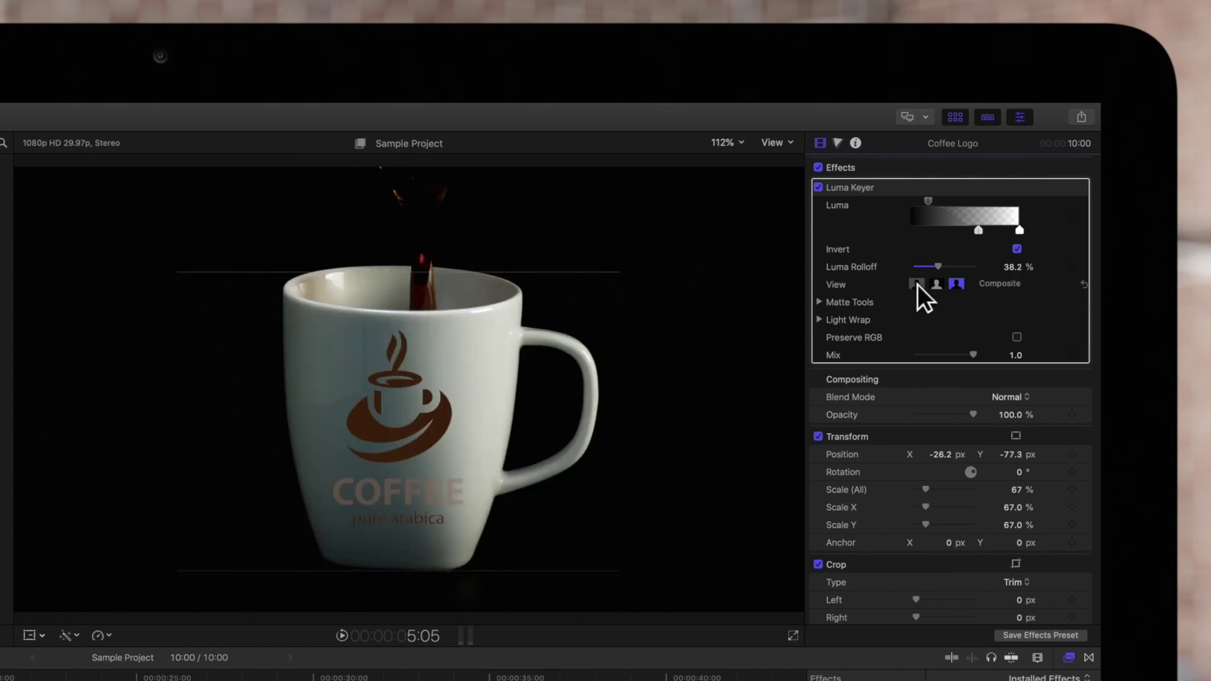
pyautogui.click(1015, 337)
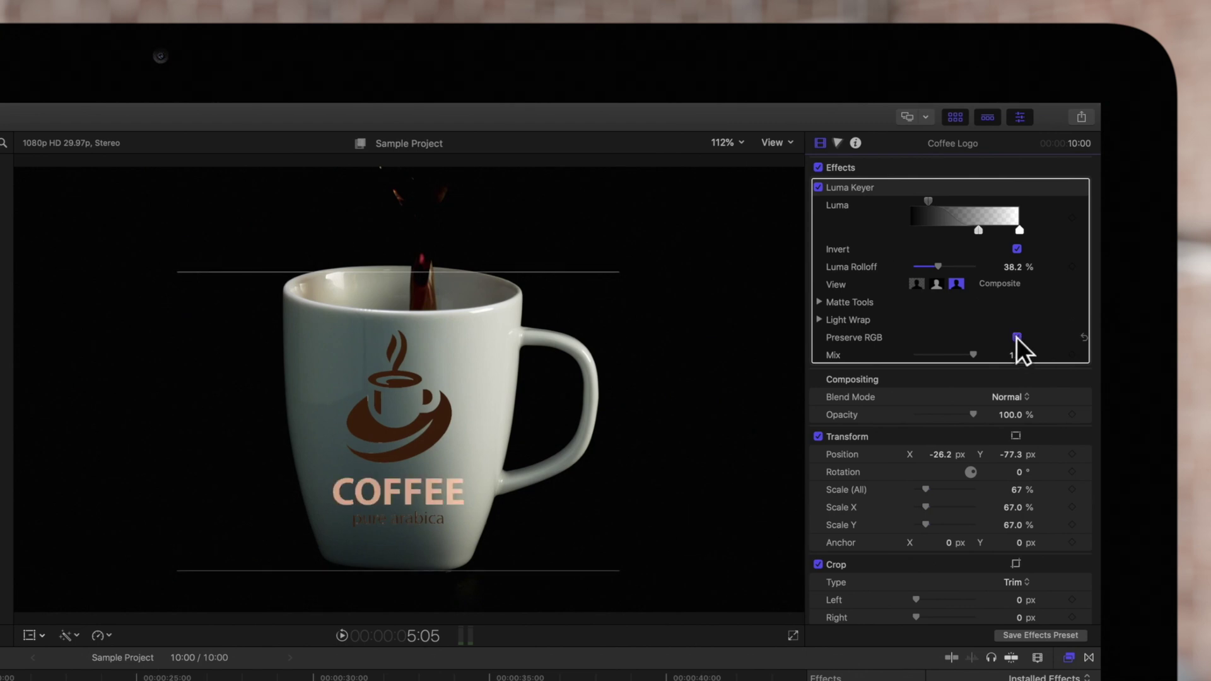
pyautogui.click(1015, 337)
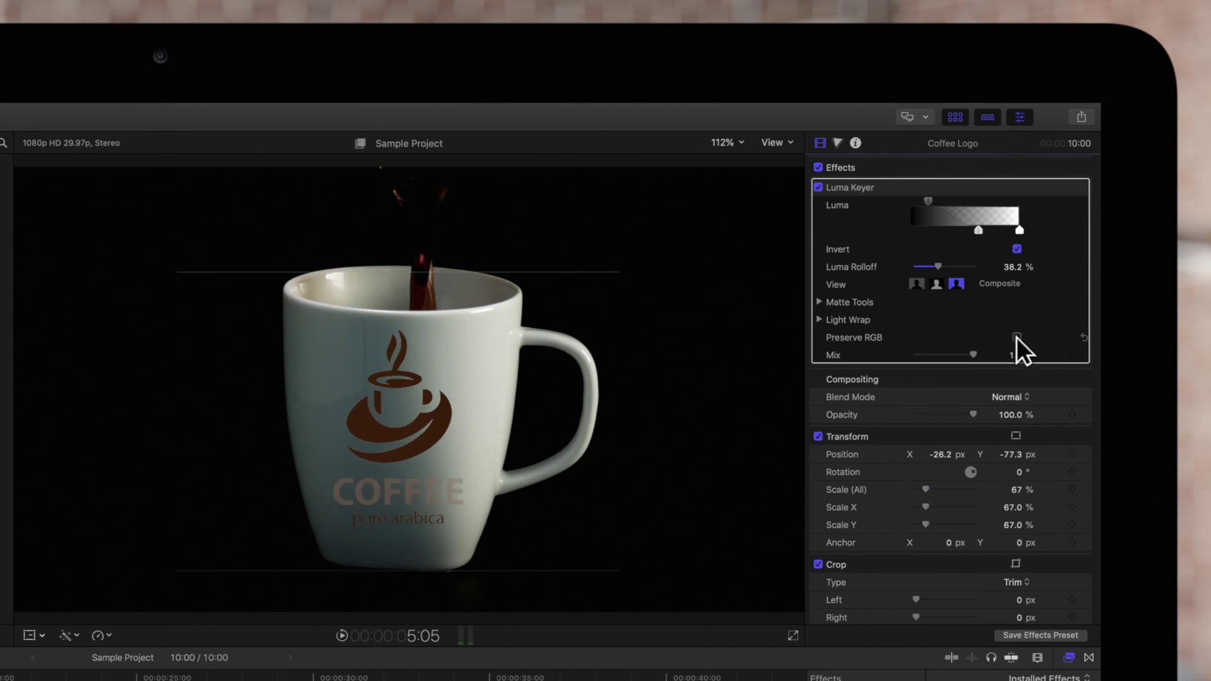
pyautogui.moveTo(973, 354); pyautogui.dragTo(942, 354)
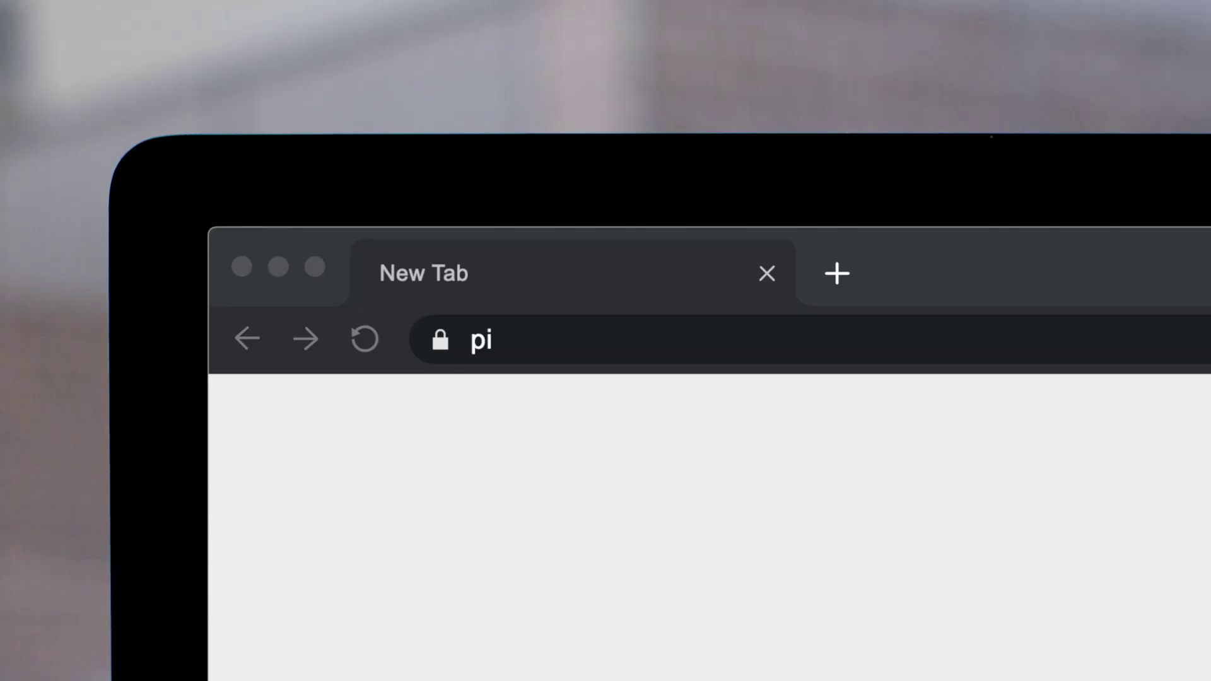
# Load pixelfilmstudios.com and scroll down through its grid of FCPX plug-in products
pyautogui.write('xelfilmstudios.com')
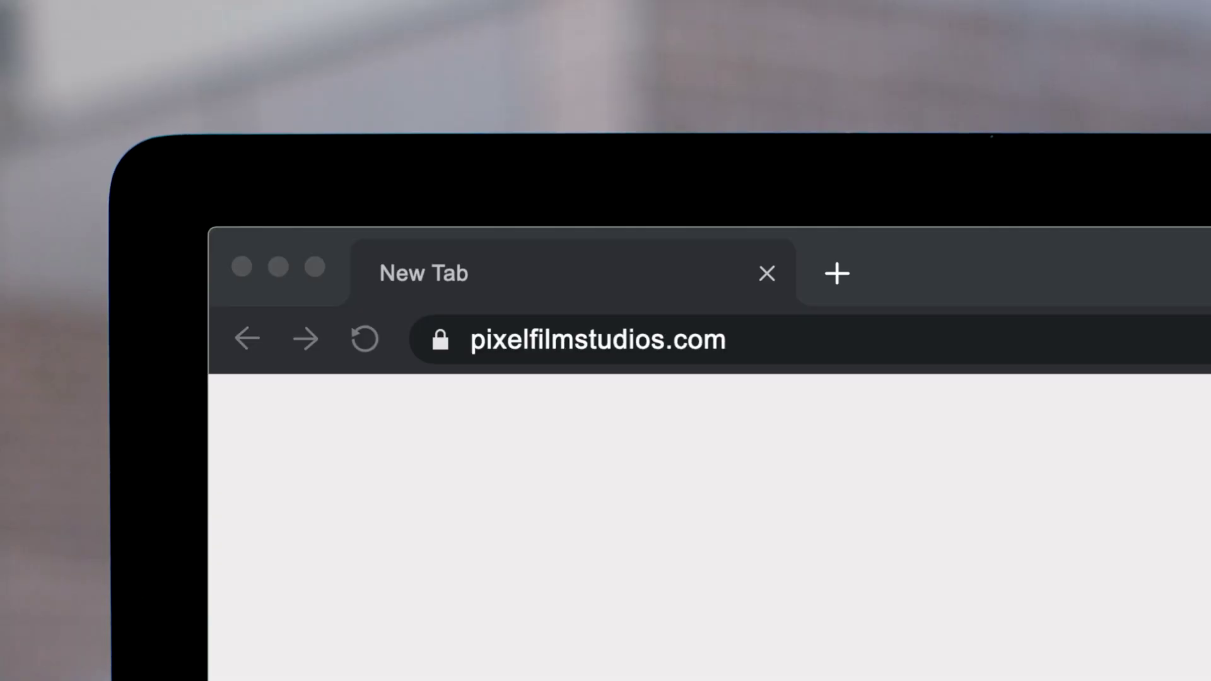
pyautogui.press('Return')
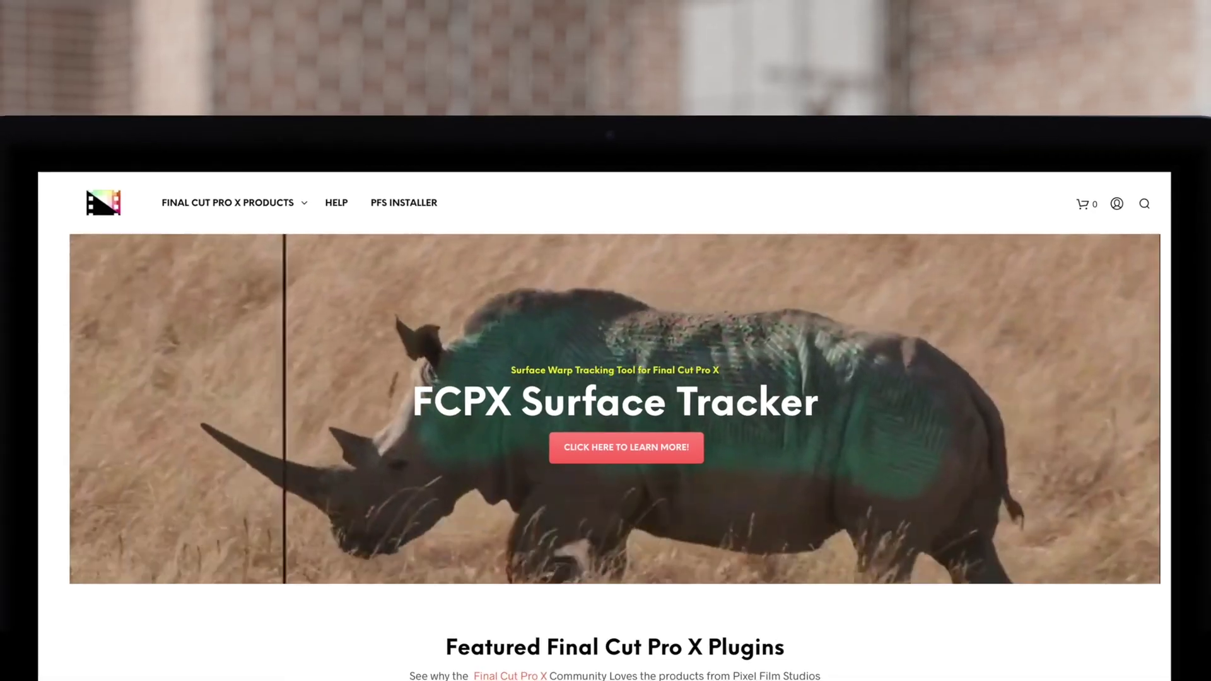
pyautogui.scroll(-5, 606, 403)
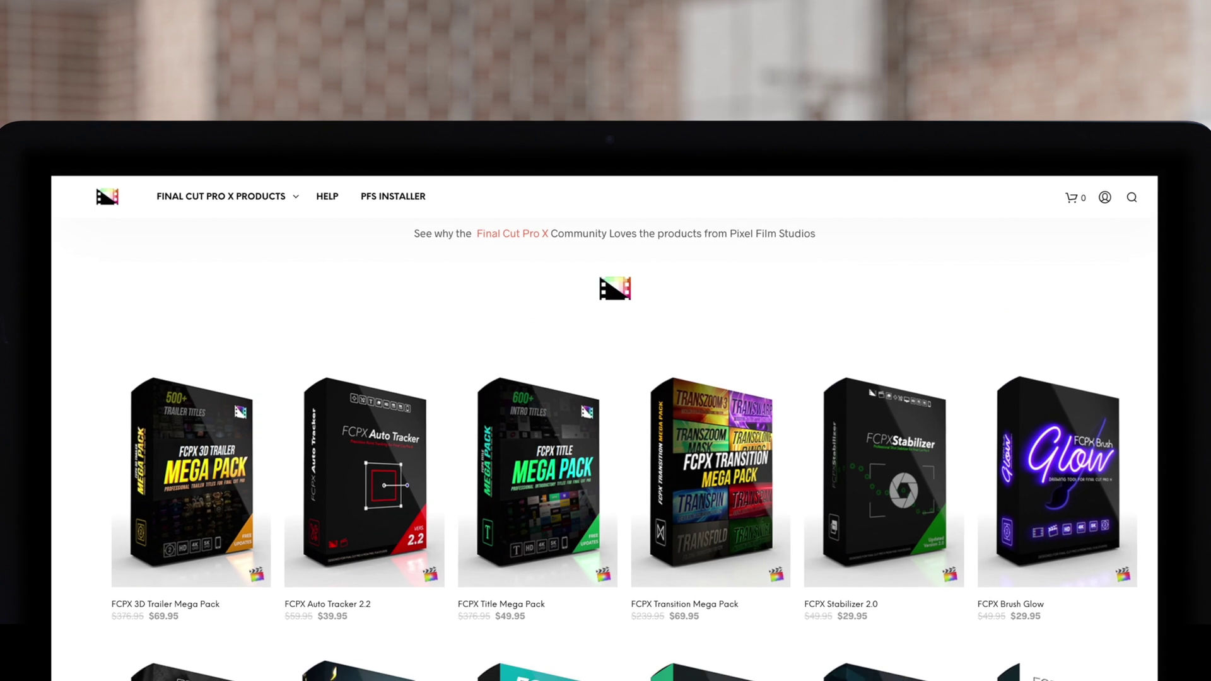
pyautogui.scroll(-3, 606, 404)
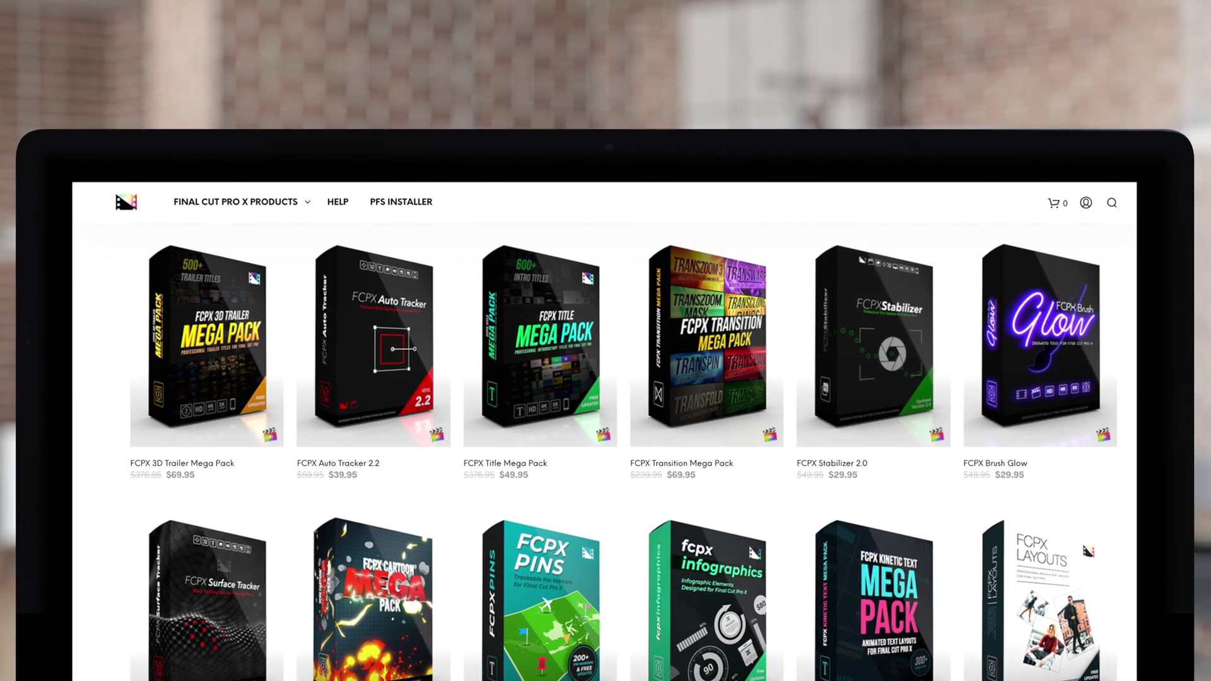
pyautogui.scroll(-5, 606, 441)
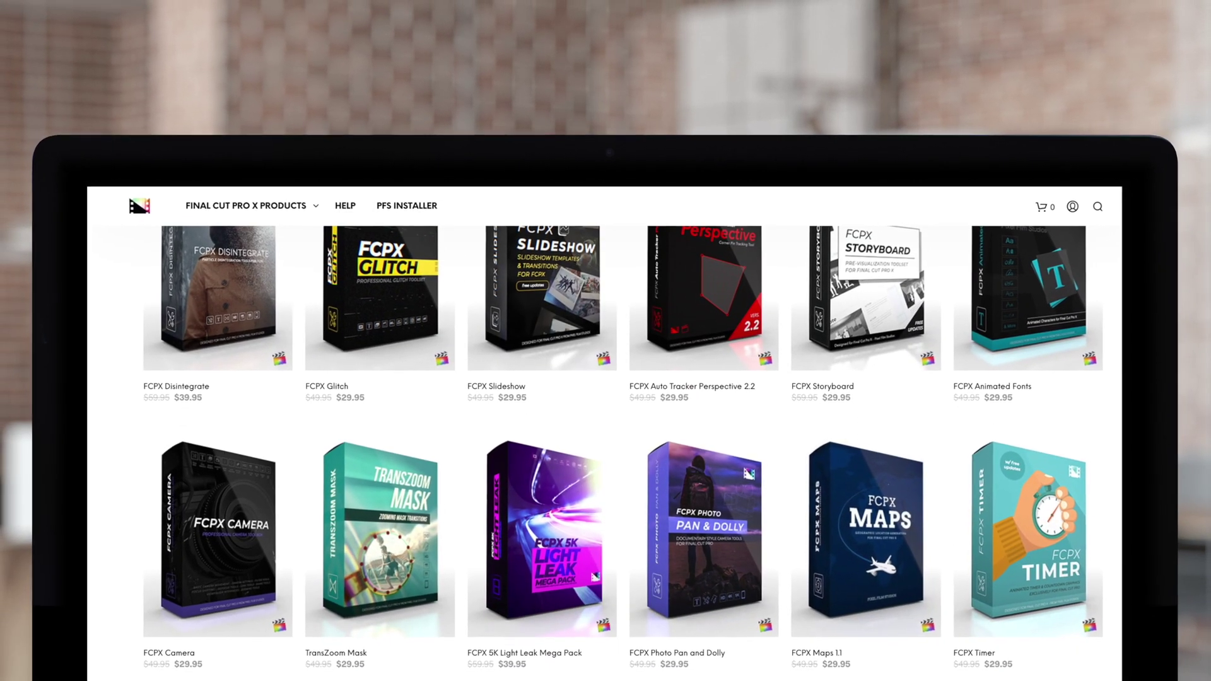